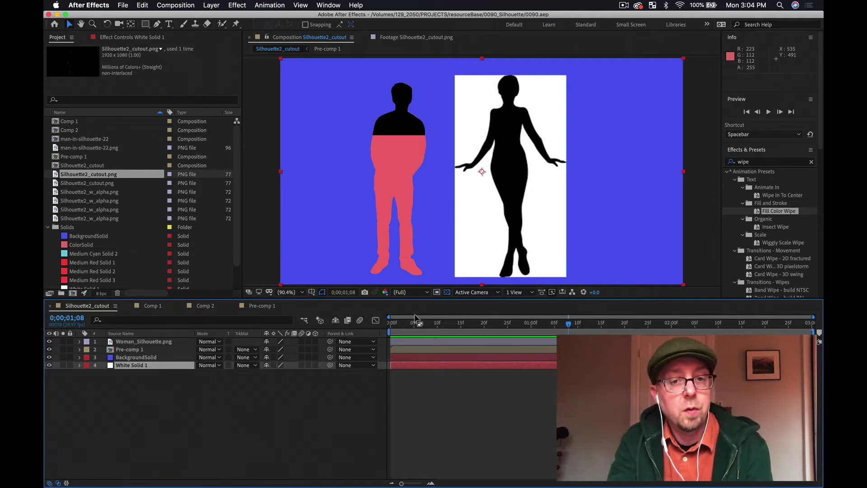
# Step: Rewind to the composition start, preview the man's pink wipe, then switch the timeline to the Graph Editor
pyautogui.moveTo(414, 322); pyautogui.dragTo(499, 327)
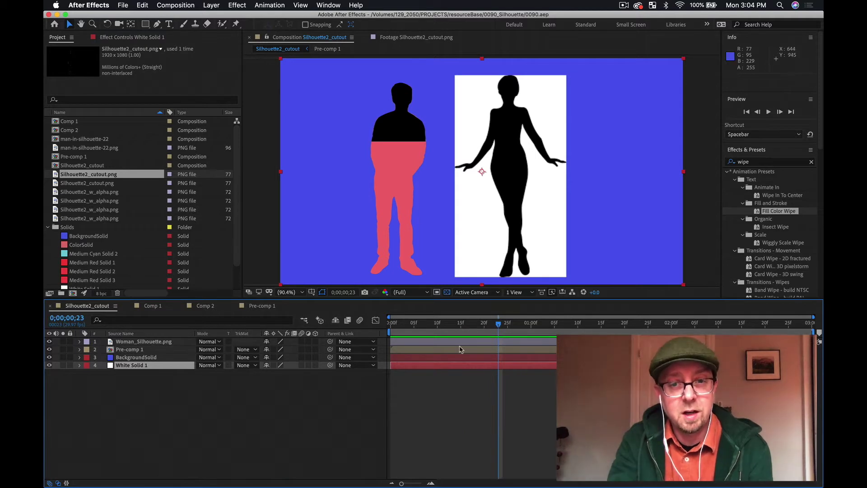
pyautogui.press('space')
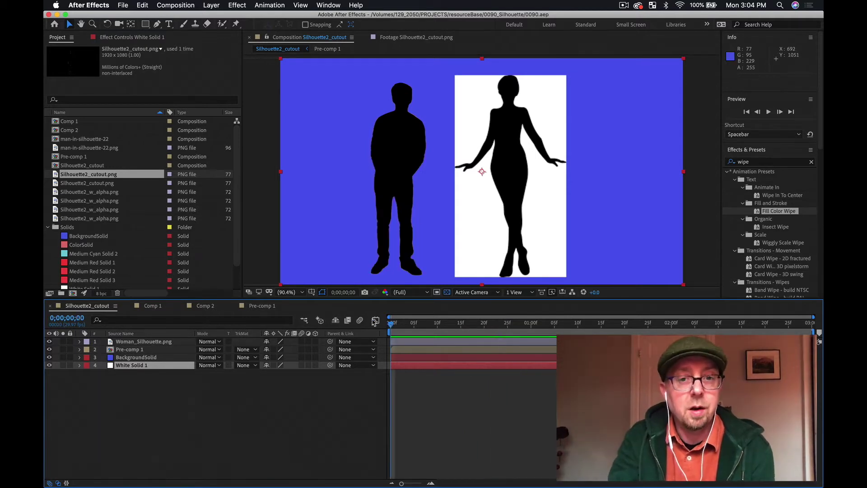
pyautogui.click(375, 321)
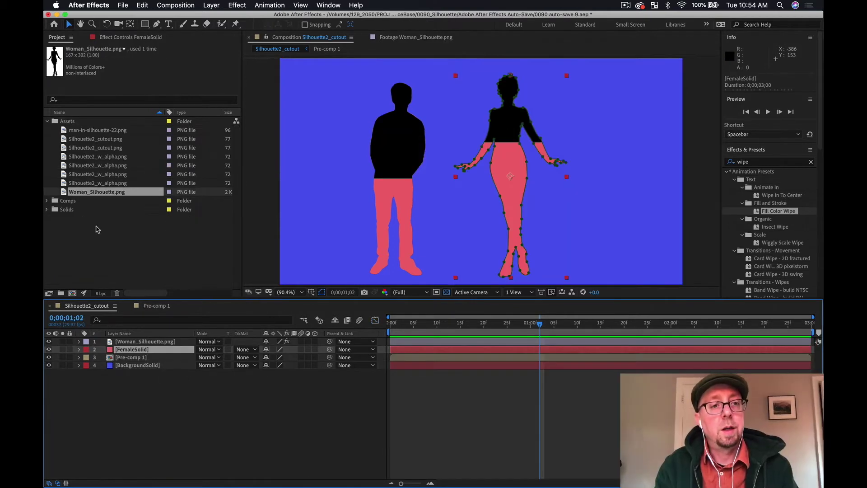
# Step: Open Woman_Silhouette.png from the Project panel in its own Footage viewer
pyautogui.doubleClick(64, 193)
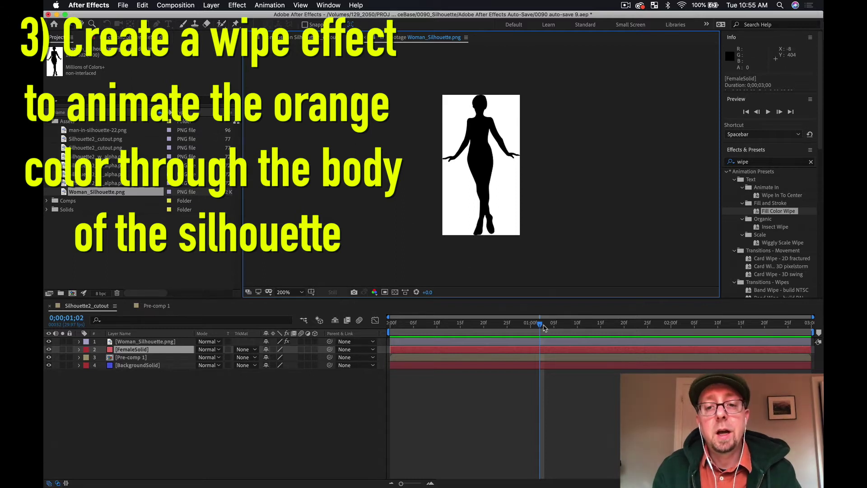
# Step: Back in Silhouette2_cutout, scrub the wipe, rewind to 0;00, and play then stop the preview
pyautogui.moveTo(541, 324); pyautogui.dragTo(612, 331)
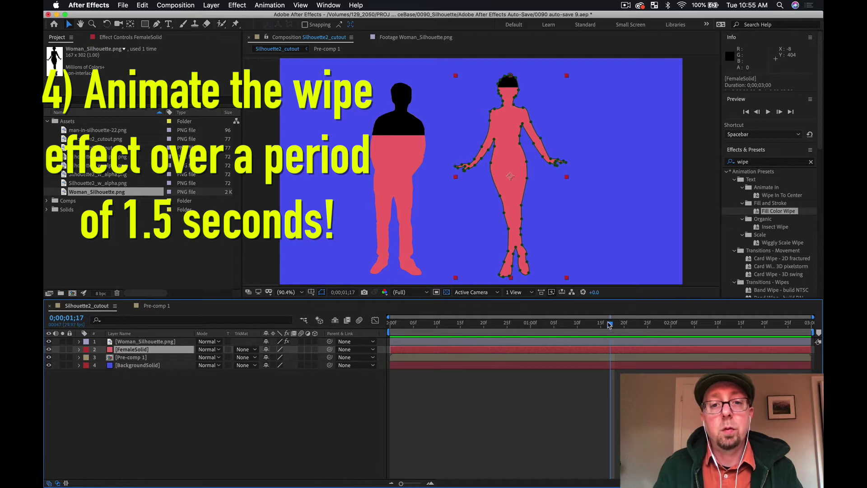
pyautogui.moveTo(610, 324); pyautogui.dragTo(387, 344)
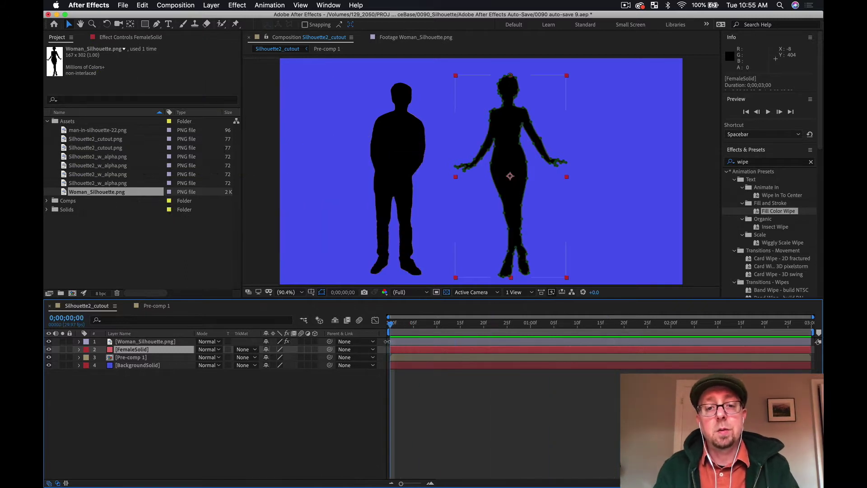
pyautogui.press('space')
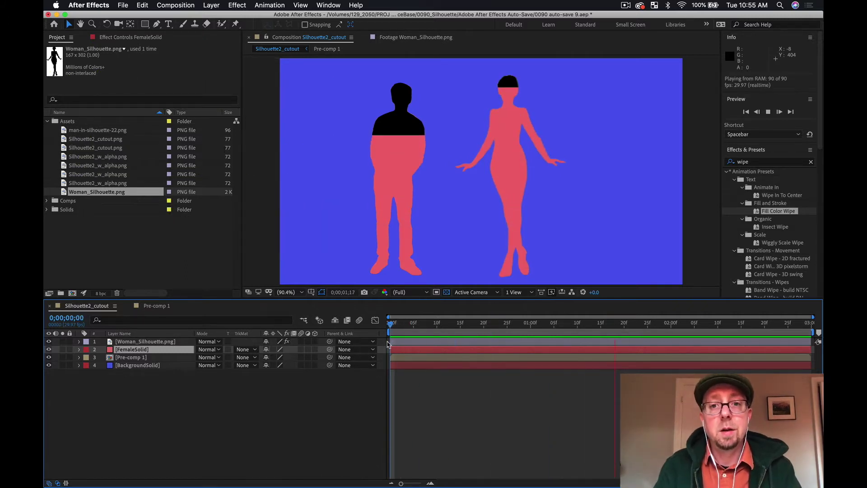
pyautogui.press('space')
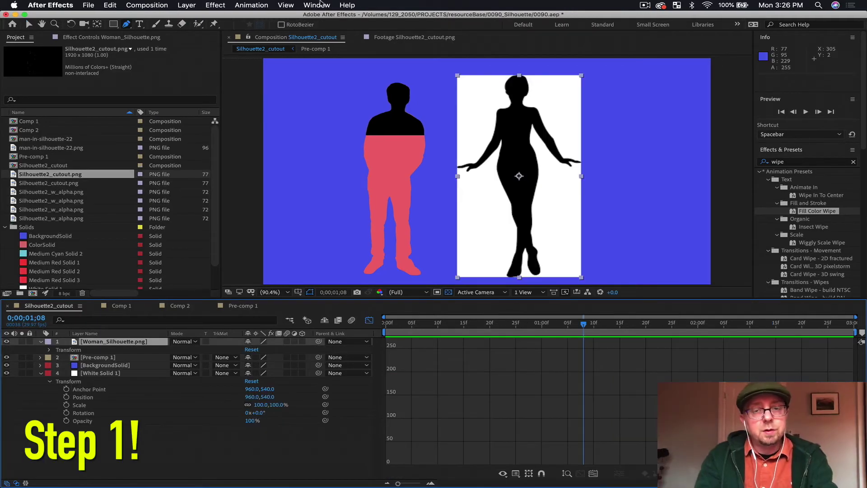
# Step: Select layer 1 Woman_Silhouette.png as the target for a new mask
pyautogui.click(139, 345)
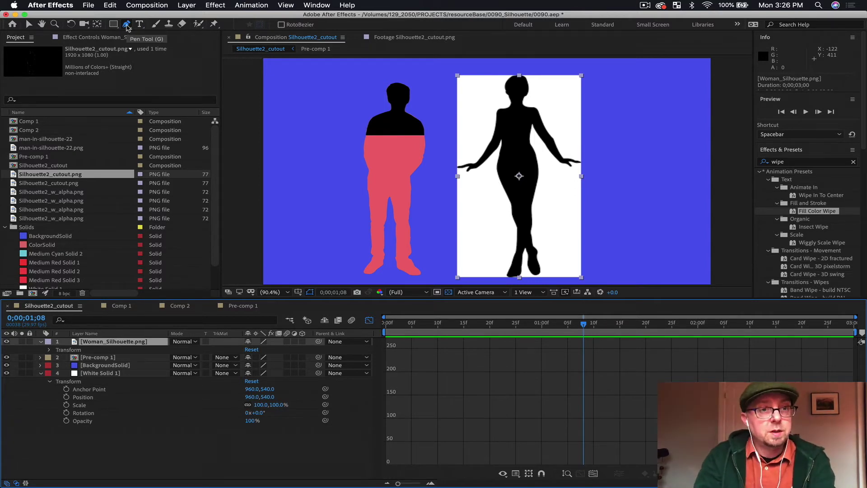
pyautogui.press('F2')
pyautogui.click(107, 343)
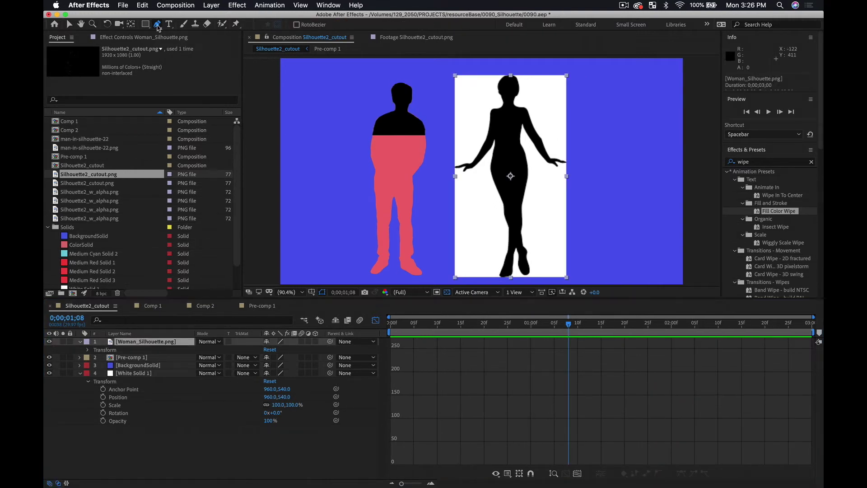
# Step: Zoom the viewer to 400% and start Mask 1 around the hand and up the arm
pyautogui.click(301, 292)
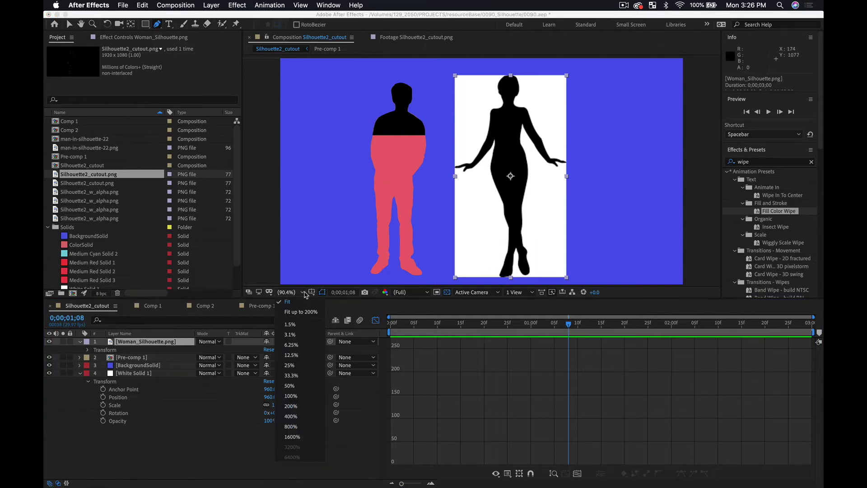
pyautogui.click(299, 416)
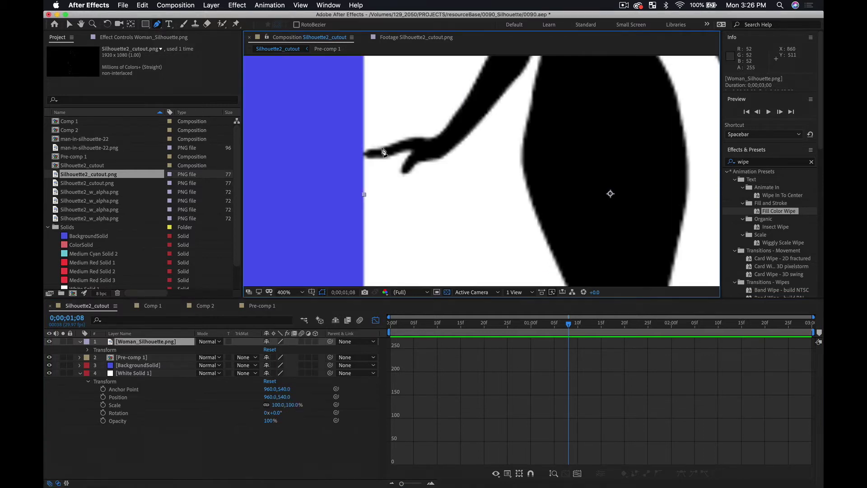
pyautogui.click(368, 149)
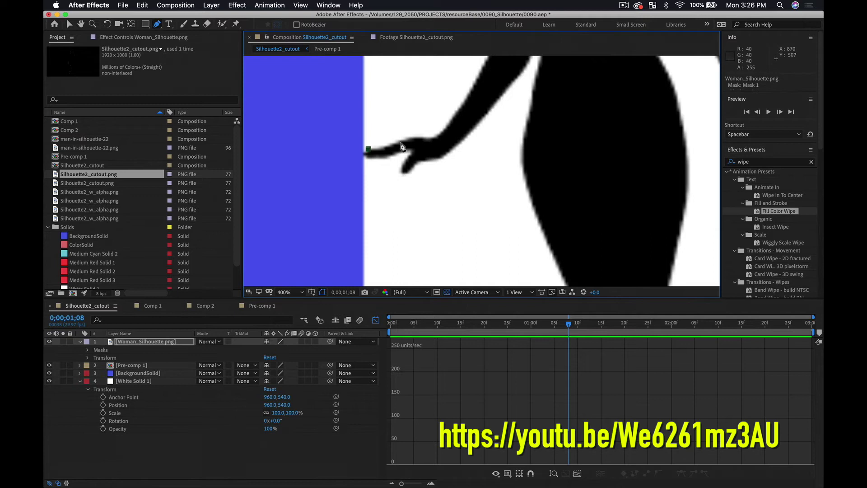
pyautogui.click(403, 140)
pyautogui.moveTo(405, 138); pyautogui.dragTo(395, 145)
pyautogui.click(429, 138)
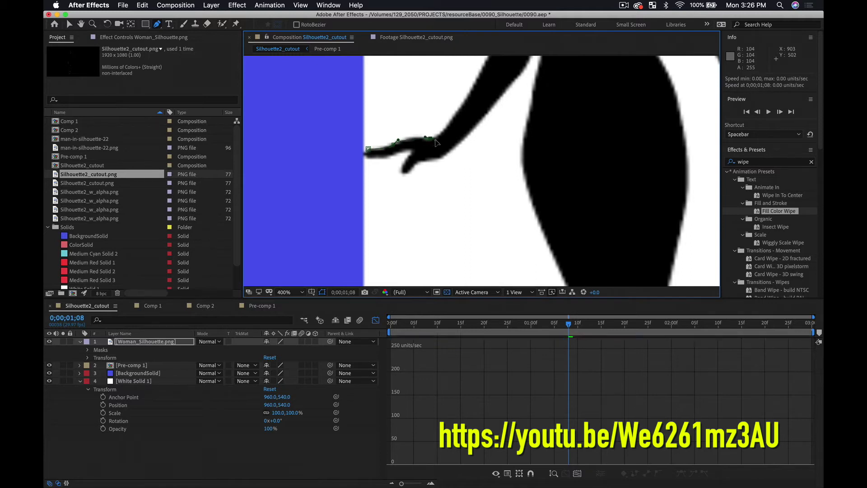
pyautogui.click(438, 148)
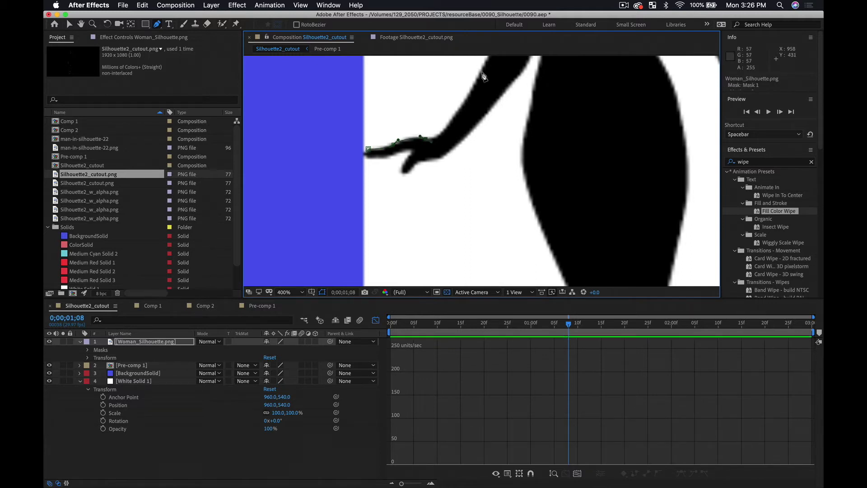
pyautogui.click(479, 72)
pyautogui.moveTo(511, 157); pyautogui.dragTo(414, 266)
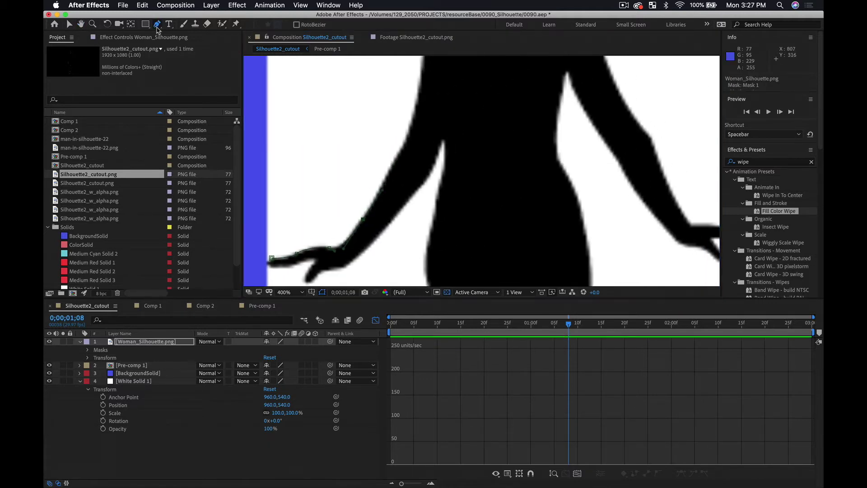
pyautogui.click(411, 135)
pyautogui.click(426, 61)
# Step: Continue the mask over the shoulder, up the neck and around the head
pyautogui.scroll(5, 421, 87)
pyautogui.click(428, 128)
pyautogui.click(475, 109)
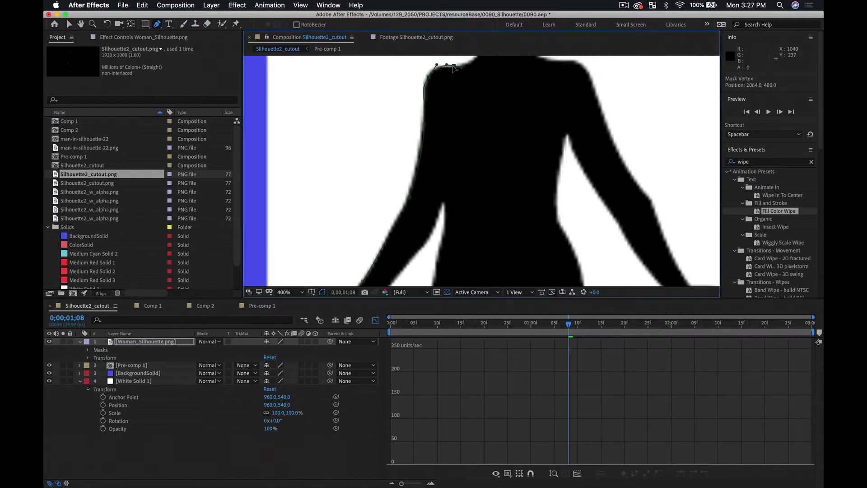
pyautogui.click(479, 83)
pyautogui.scroll(-4, 331, 155)
pyautogui.scroll(6, 442, 118)
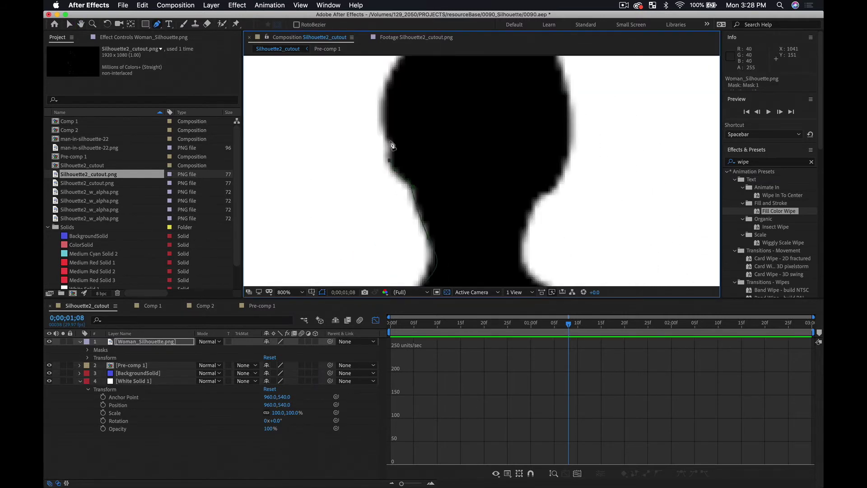
pyautogui.click(389, 142)
pyautogui.scroll(-3, 423, 135)
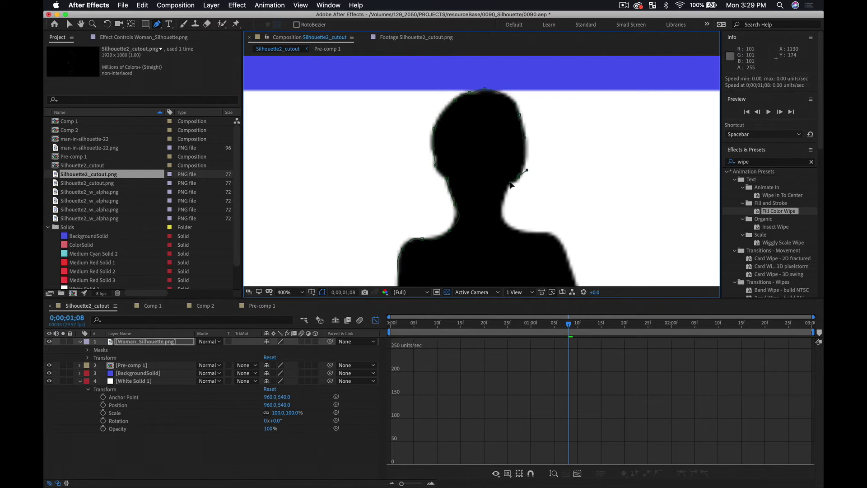
pyautogui.scroll(-5, 570, 279)
pyautogui.hscroll(4, 447, 195)
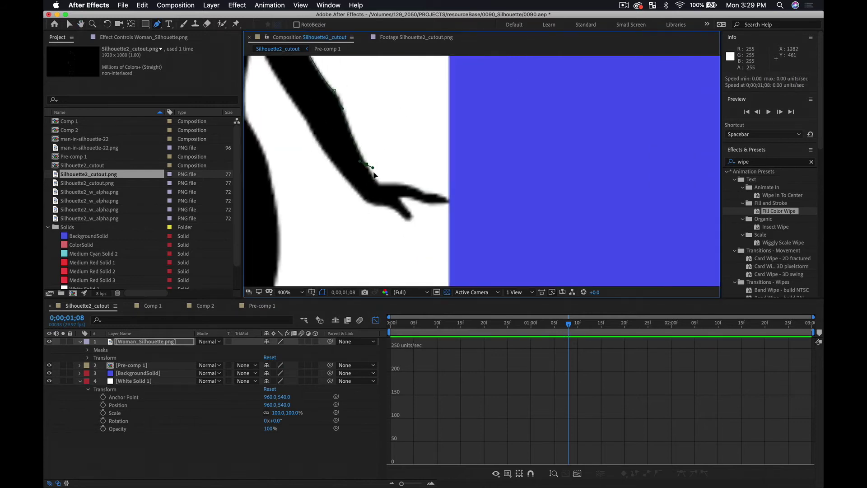
# Step: Trace the mask along the right arm to the fingertip and back along the hand
pyautogui.click(386, 183)
pyautogui.click(423, 191)
pyautogui.click(442, 195)
pyautogui.click(449, 202)
pyautogui.scroll(2, 479, 171)
pyautogui.click(366, 233)
pyautogui.click(330, 222)
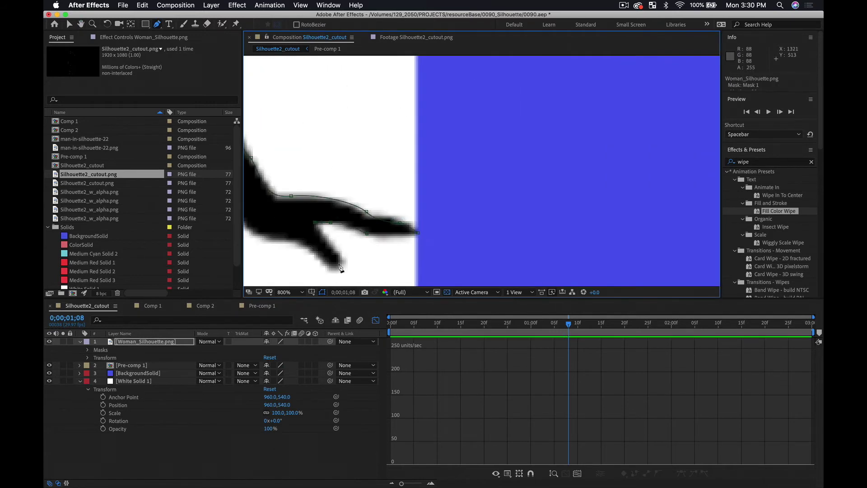
pyautogui.click(289, 291)
pyautogui.click(303, 406)
# Step: Add mask points around the legs and feet of the silhouette
pyautogui.scroll(1, 311, 133)
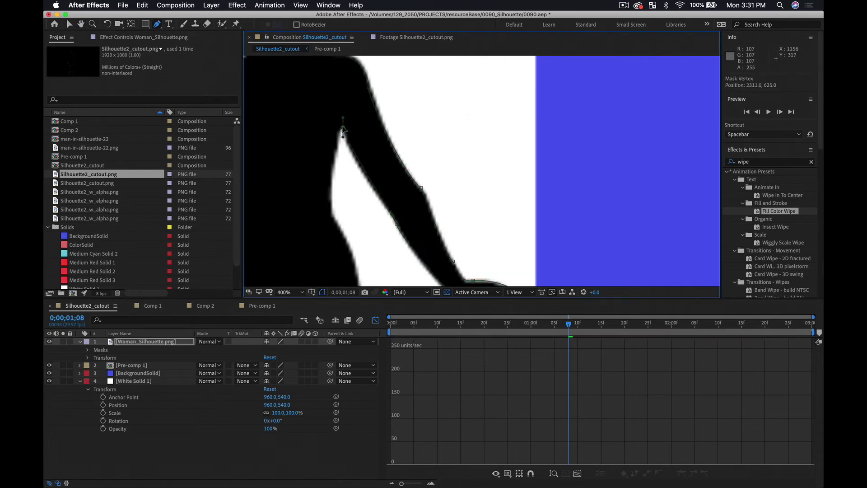
pyautogui.scroll(-10, 357, 279)
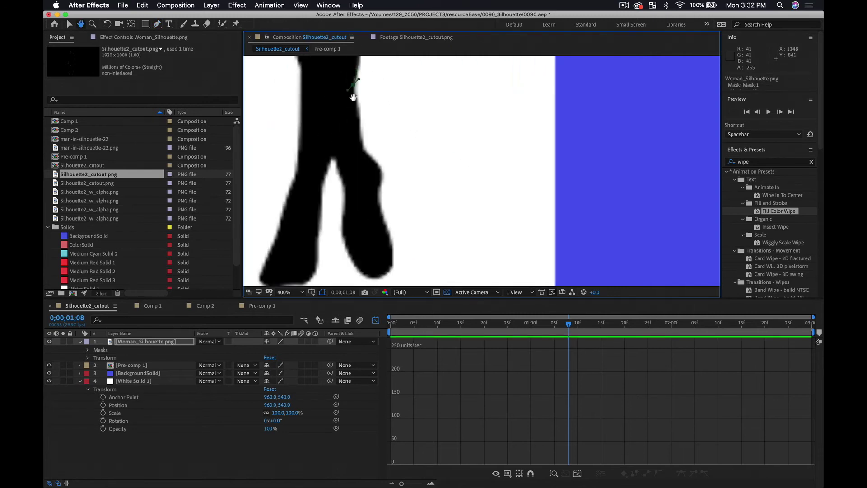
pyautogui.moveTo(379, 186); pyautogui.dragTo(383, 167)
pyautogui.click(380, 179)
pyautogui.click(392, 256)
pyautogui.click(343, 176)
pyautogui.click(317, 229)
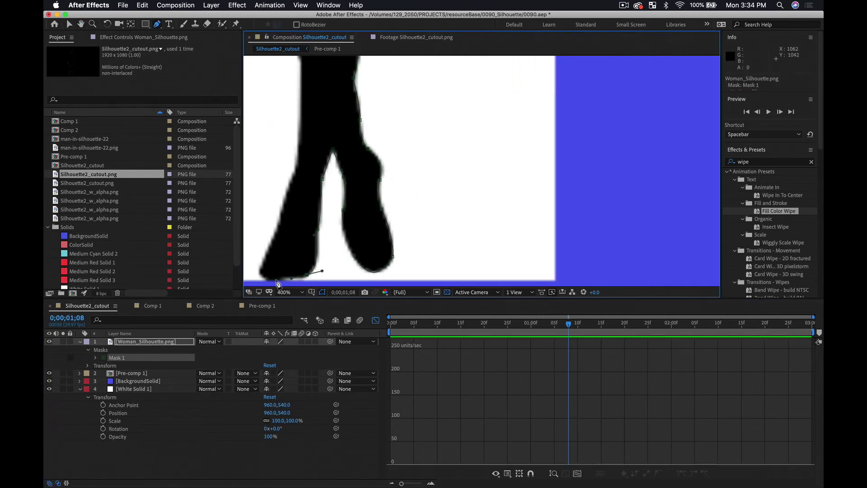
pyautogui.click(260, 273)
pyautogui.click(298, 155)
pyautogui.click(303, 69)
# Step: Trace around the fingers and close Mask 1 on its first point
pyautogui.scroll(10, 294, 85)
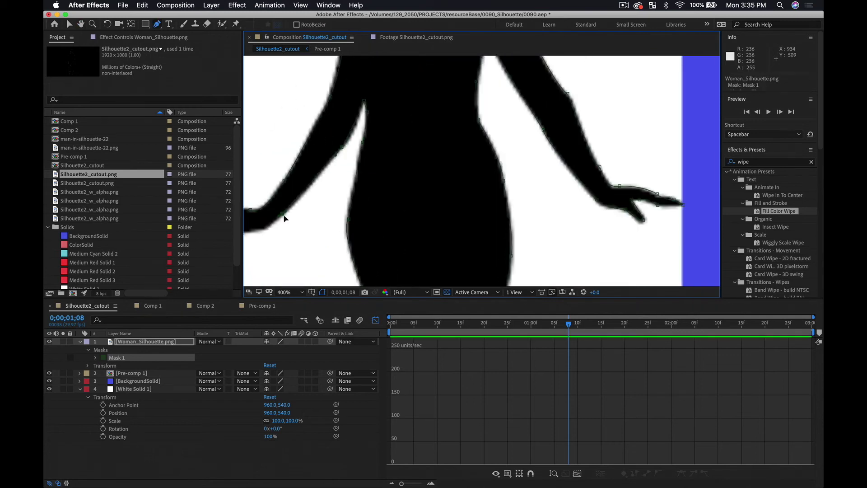
pyautogui.hscroll(-8, 297, 229)
pyautogui.click(363, 247)
pyautogui.click(366, 229)
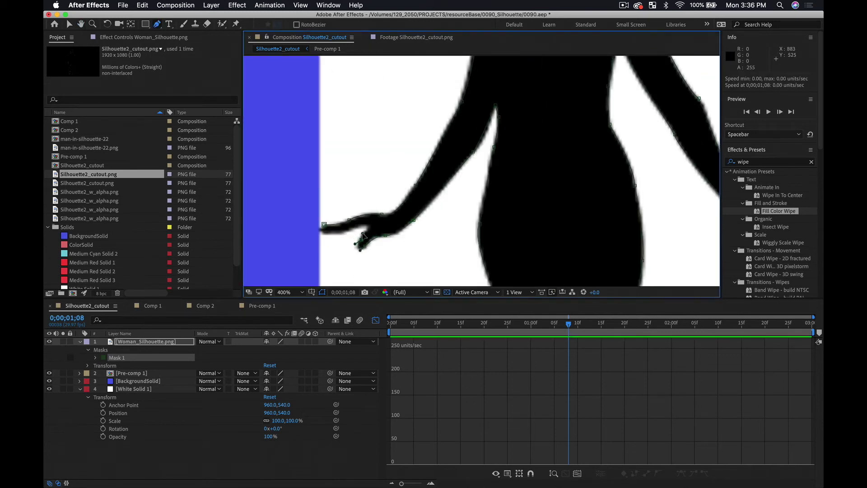
pyautogui.click(342, 232)
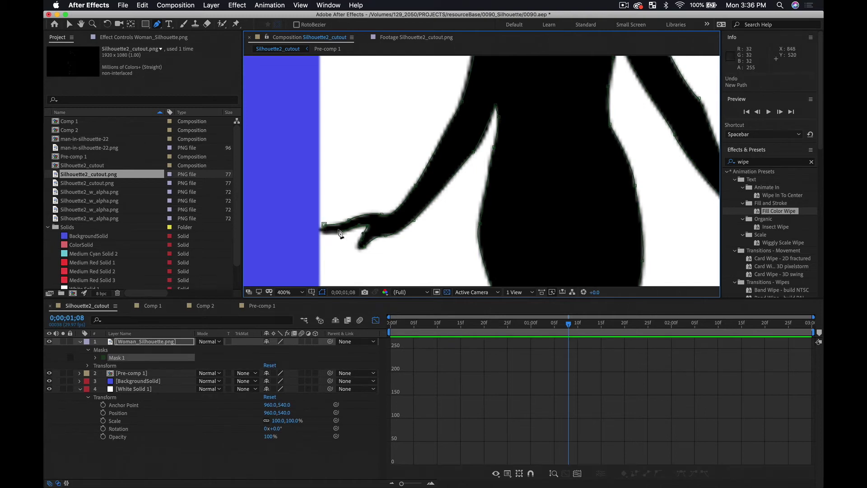
pyautogui.click(323, 225)
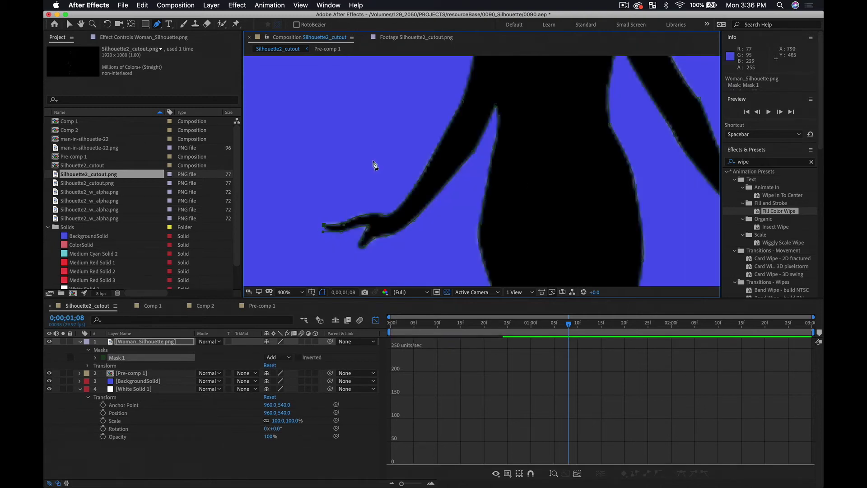
pyautogui.click(289, 292)
# Step: Fit the composition in the viewer up to 100% and select the woman's Mask 1
pyautogui.click(303, 312)
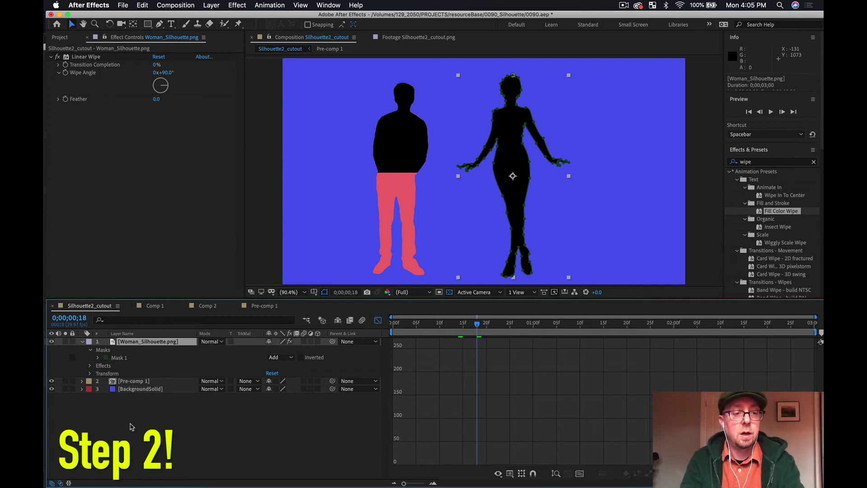
pyautogui.click(113, 359)
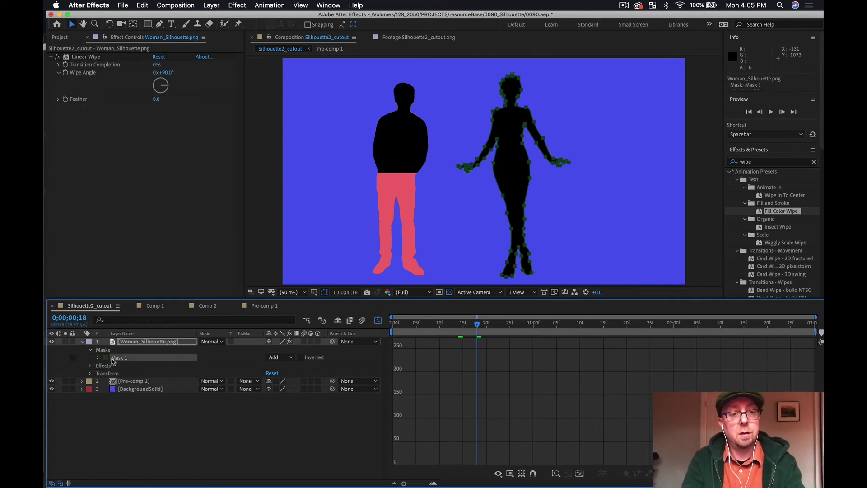
# Step: Create a new solid named FemaleSolid and move it below Woman_Silhouette.png
pyautogui.rightClick(129, 416)
pyautogui.moveTo(179, 385)
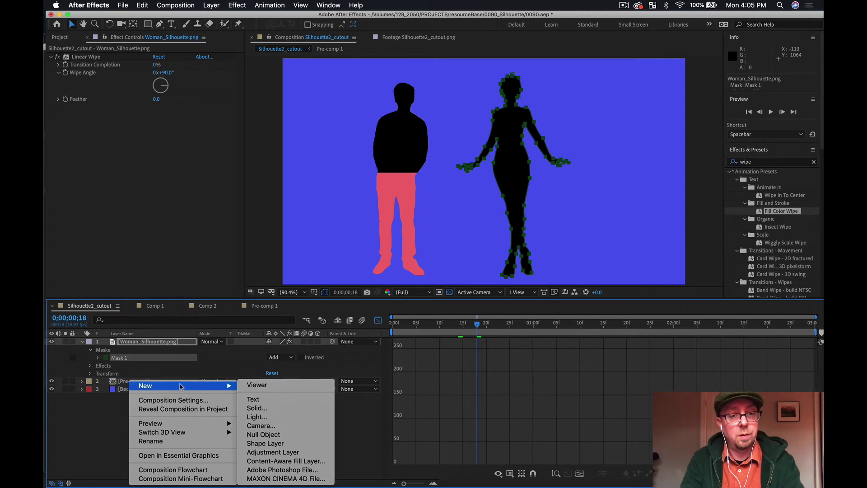
pyautogui.click(256, 408)
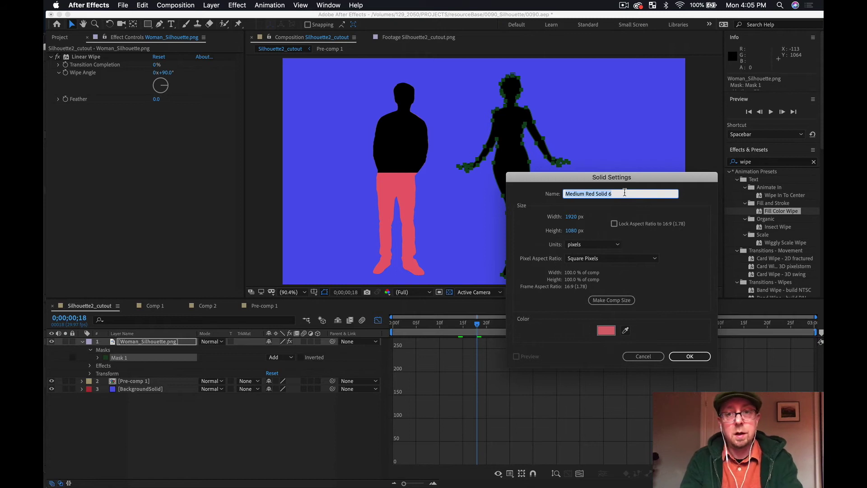
pyautogui.write('Fema')
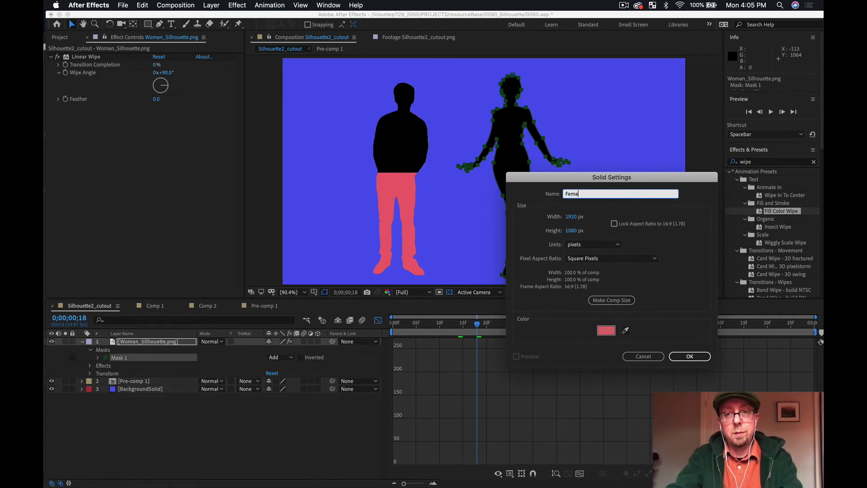
pyautogui.write('leSolid')
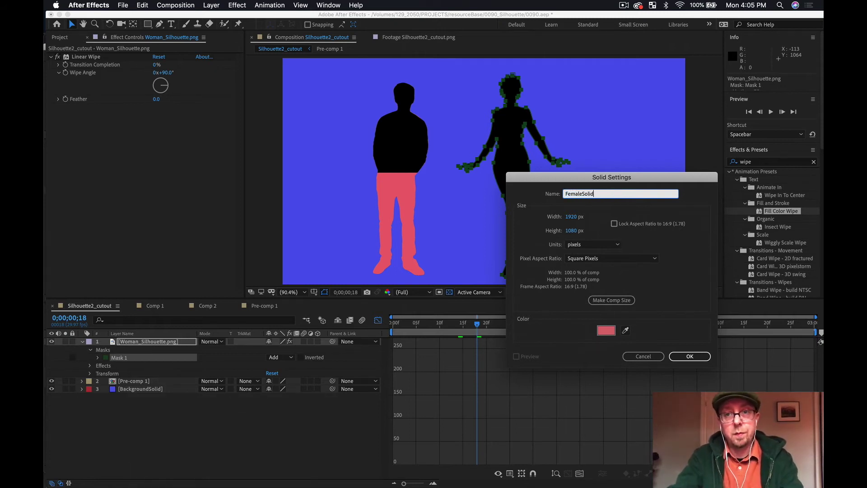
pyautogui.click(689, 356)
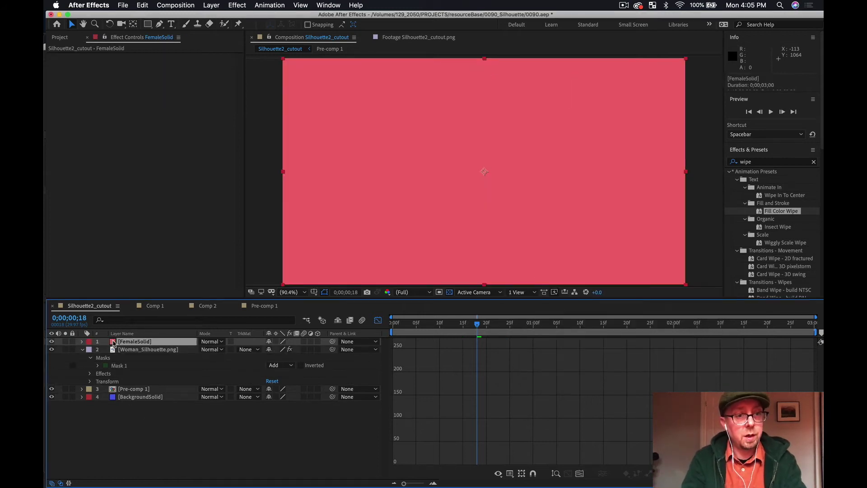
pyautogui.moveTo(113, 343); pyautogui.dragTo(128, 359)
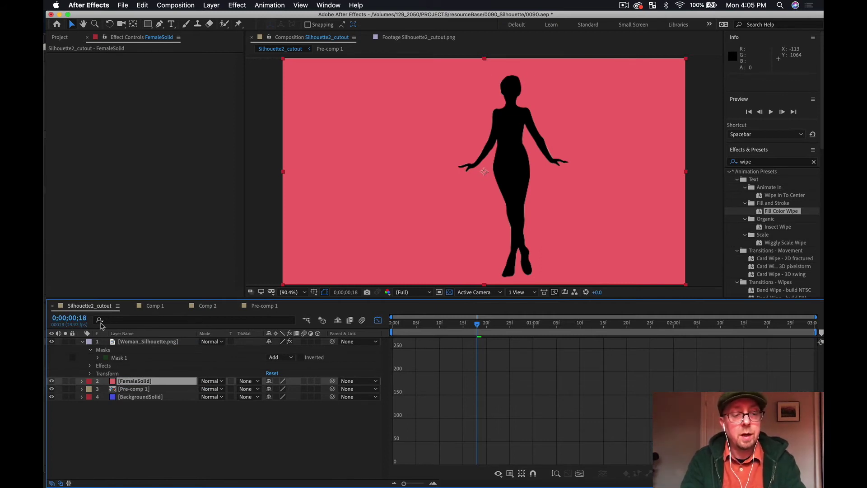
# Step: Copy Mask 1 from Woman_Silhouette.png and paste it onto the FemaleSolid layer
pyautogui.click(107, 357)
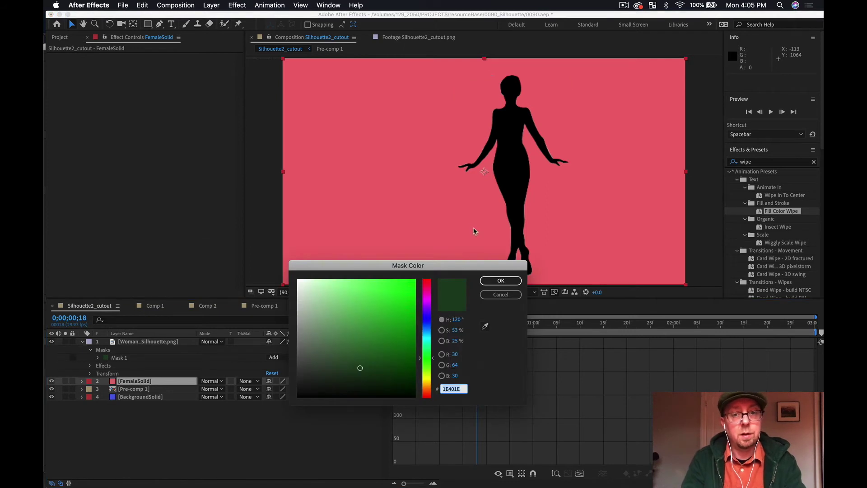
pyautogui.click(501, 294)
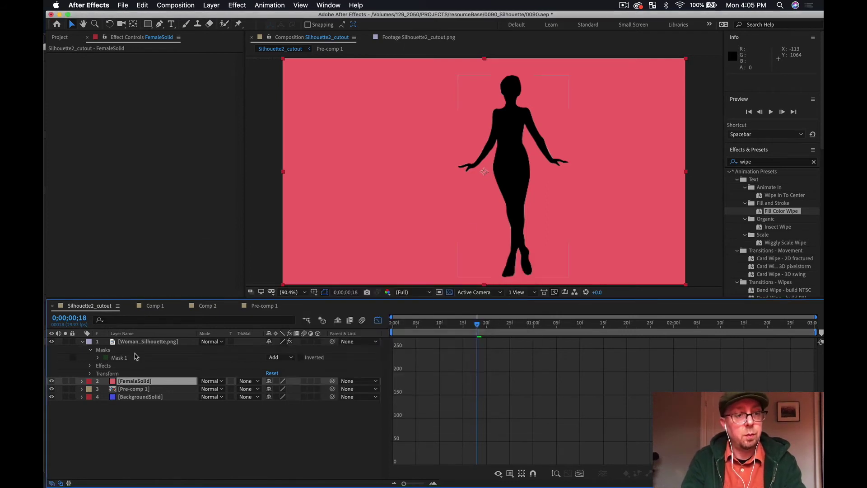
pyautogui.click(135, 357)
pyautogui.click(115, 342)
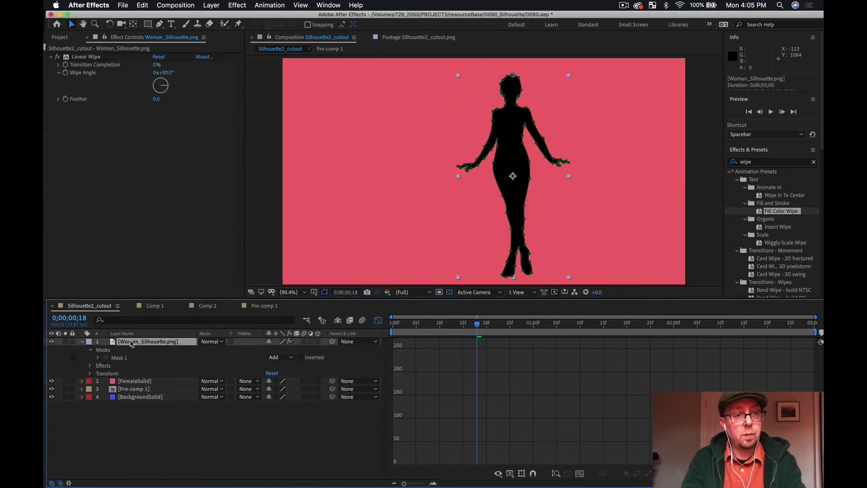
pyautogui.click(125, 358)
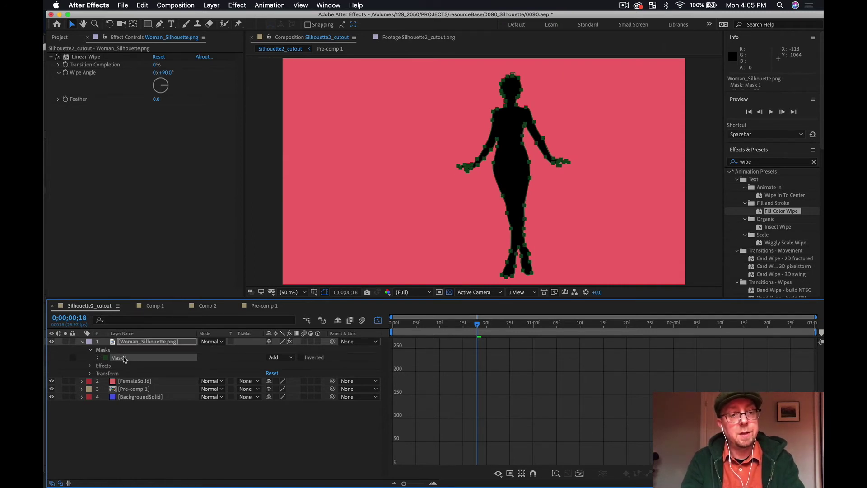
pyautogui.click(130, 383)
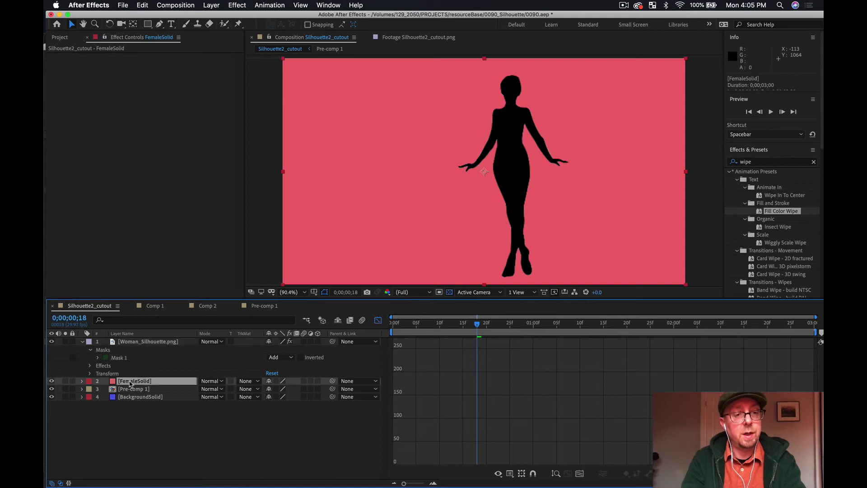
pyautogui.click(112, 383)
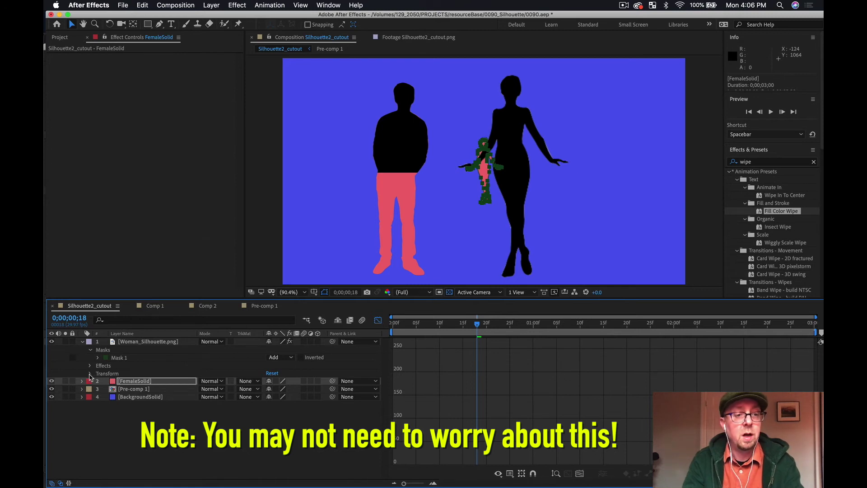
pyautogui.click(102, 374)
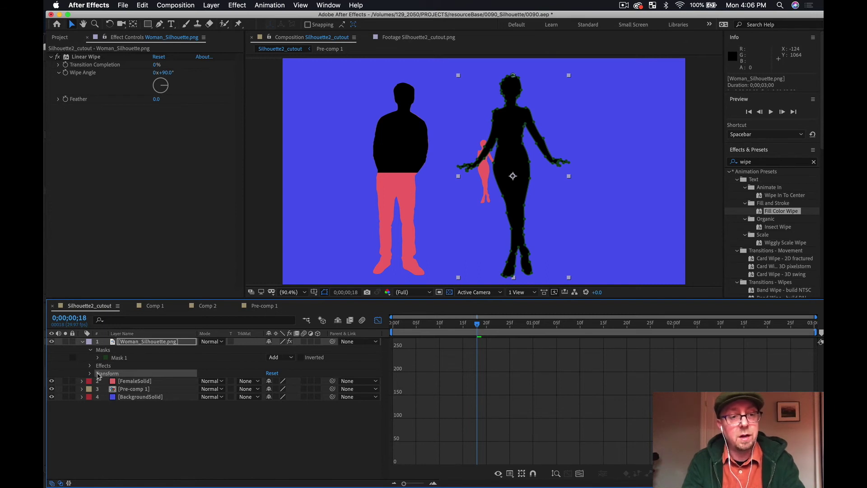
# Step: Expand FemaleSolid to inspect its pasted mask and show the woman layer's mask outline
pyautogui.click(82, 380)
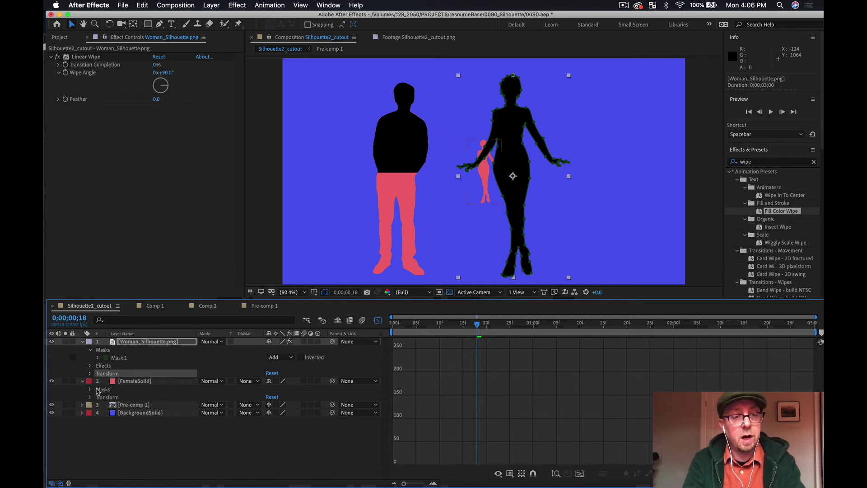
pyautogui.click(120, 382)
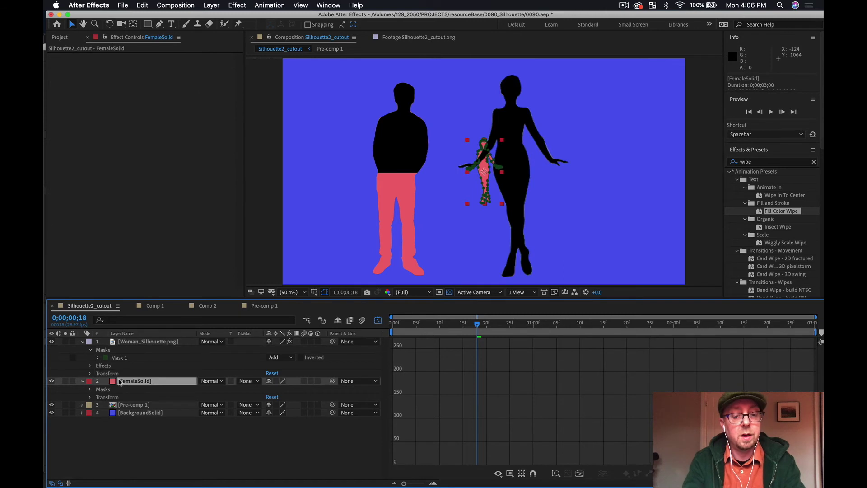
pyautogui.click(100, 352)
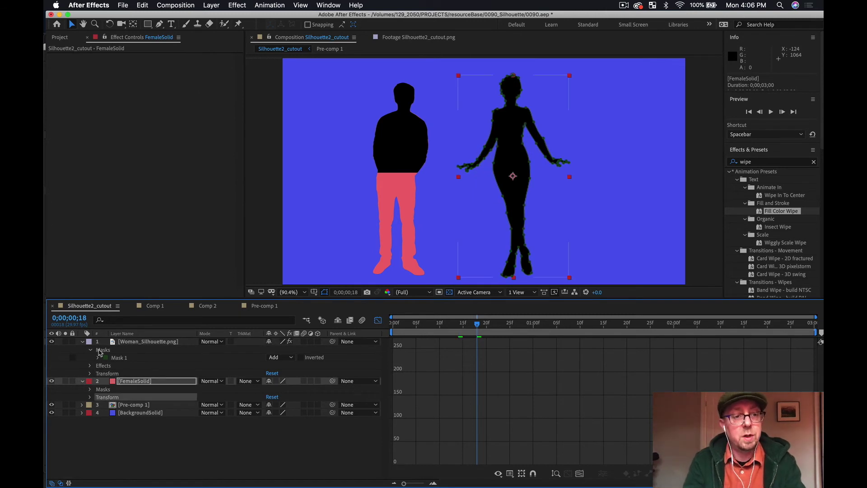
# Step: Toggle Woman_Silhouette.png visibility repeatedly, leaving it hidden so the pink silhouette shows
pyautogui.click(52, 341)
pyautogui.click(51, 342)
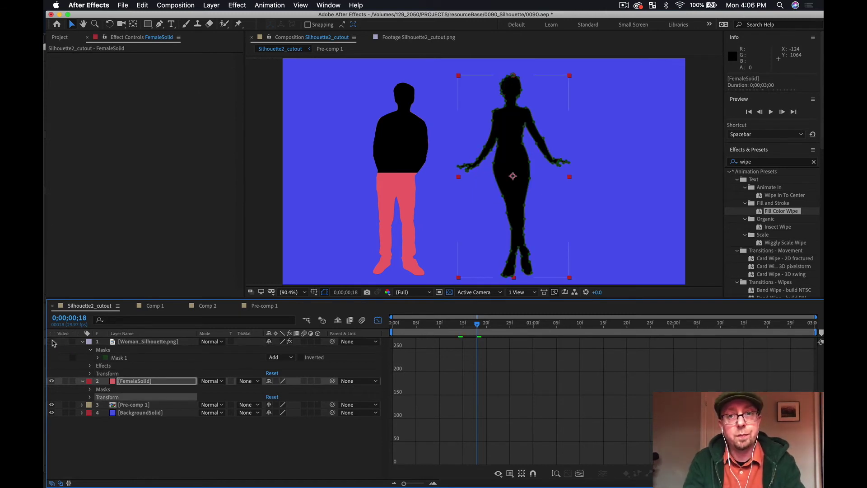
pyautogui.click(51, 342)
pyautogui.click(51, 341)
pyautogui.click(52, 341)
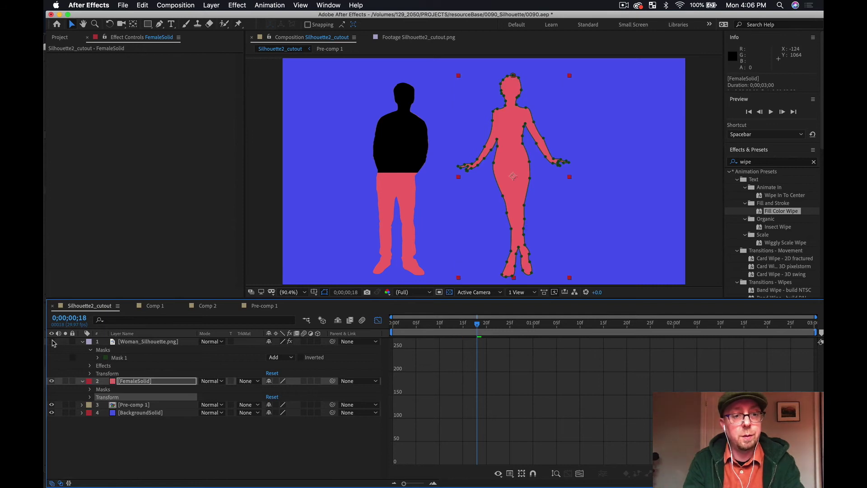
pyautogui.click(52, 341)
pyautogui.click(51, 341)
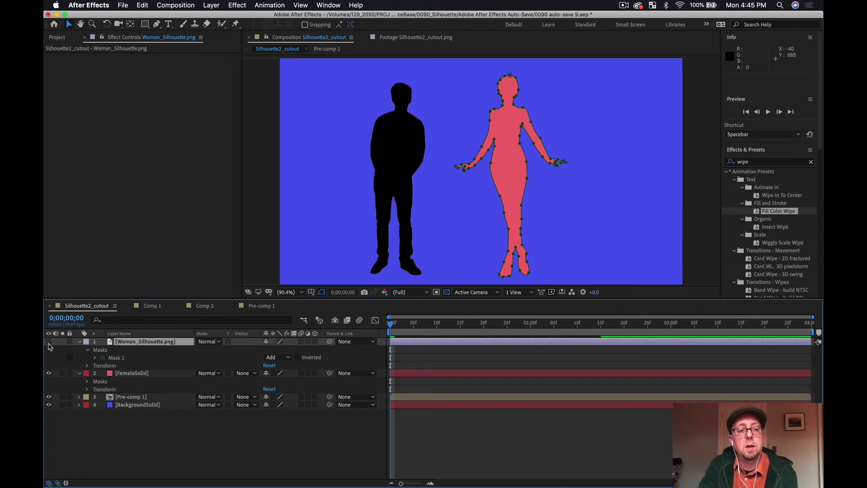
# Step: Make Woman_Silhouette.png visible again, scrub through the man's wipe, and return to 0;00;00;00
pyautogui.click(49, 342)
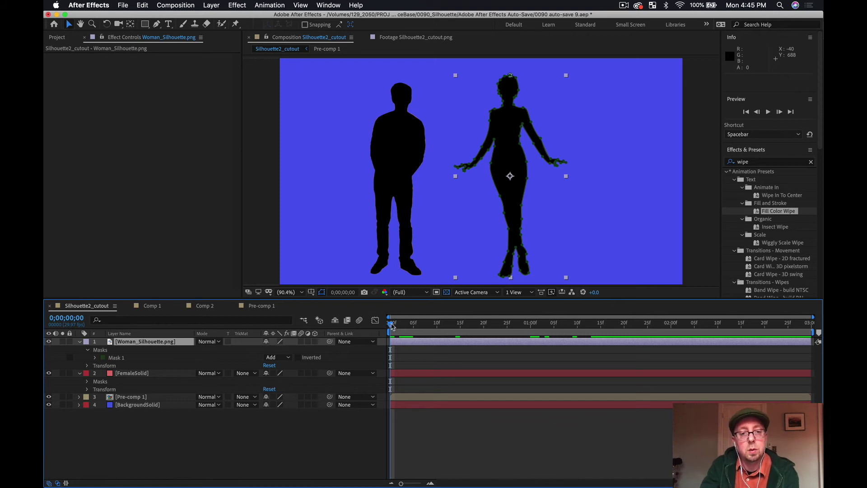
pyautogui.moveTo(393, 327); pyautogui.dragTo(506, 323)
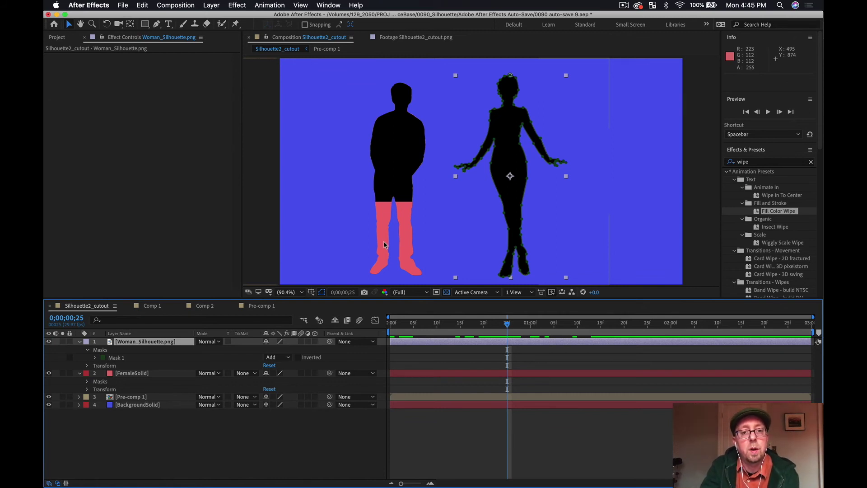
pyautogui.moveTo(501, 325); pyautogui.dragTo(386, 326)
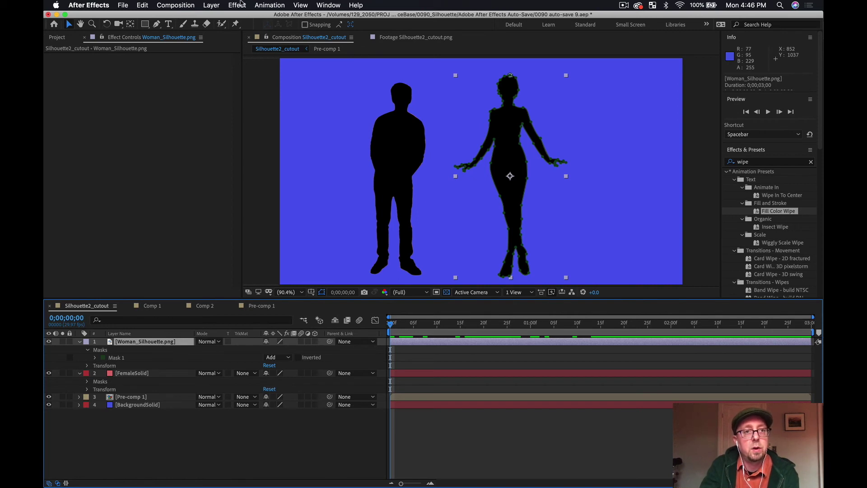
# Step: Apply the Transition > Linear Wipe effect to Woman_Silhouette.png
pyautogui.click(238, 5)
pyautogui.moveTo(247, 228)
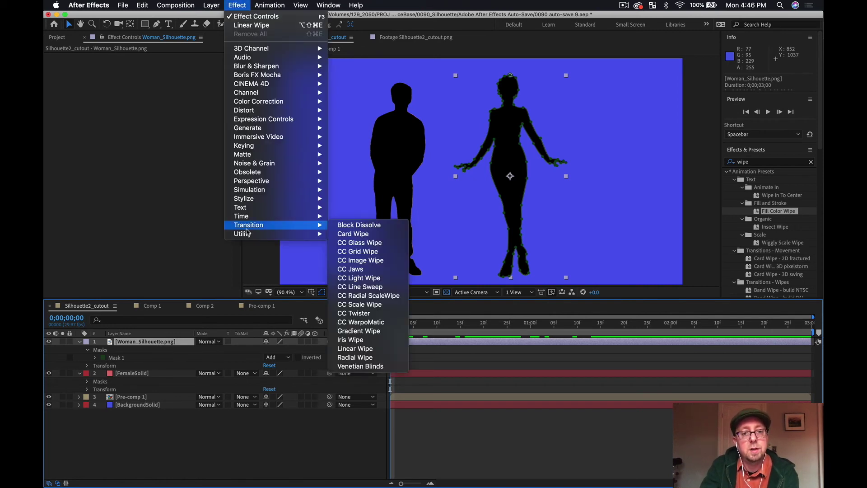
pyautogui.click(374, 349)
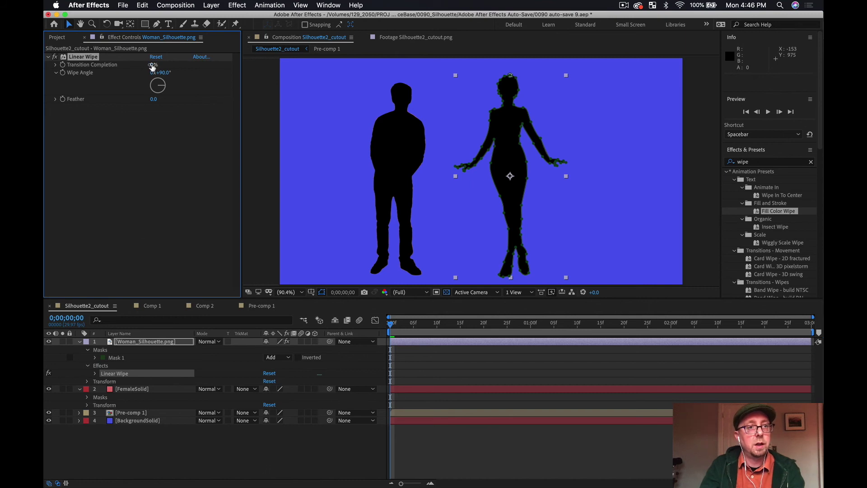
# Step: Test the wipe by scrubbing Transition Completion, resetting it to 0%, leaving the angle near -2°
pyautogui.moveTo(152, 67); pyautogui.dragTo(145, 37)
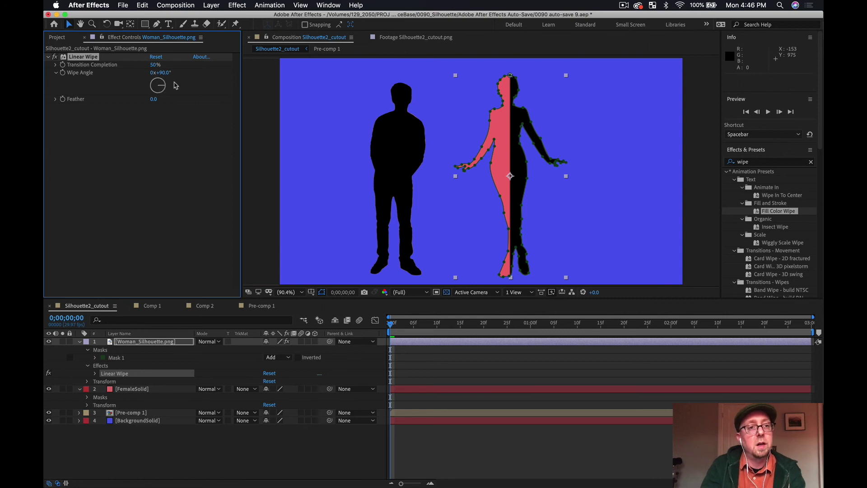
pyautogui.click(155, 64)
pyautogui.write('0')
pyautogui.press('Return')
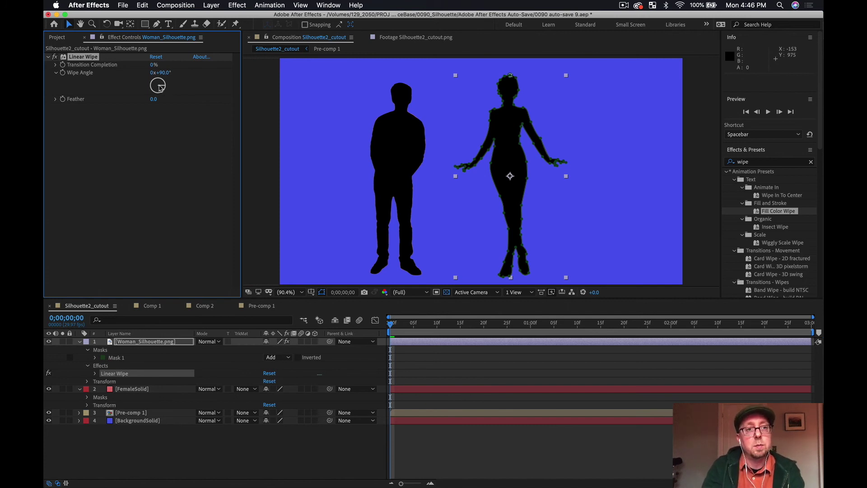
pyautogui.moveTo(154, 65)
pyautogui.mouseDown()
pyautogui.moveTo(144, 37)
pyautogui.moveTo(133, 107)
pyautogui.moveTo(159, 79)
pyautogui.mouseUp()
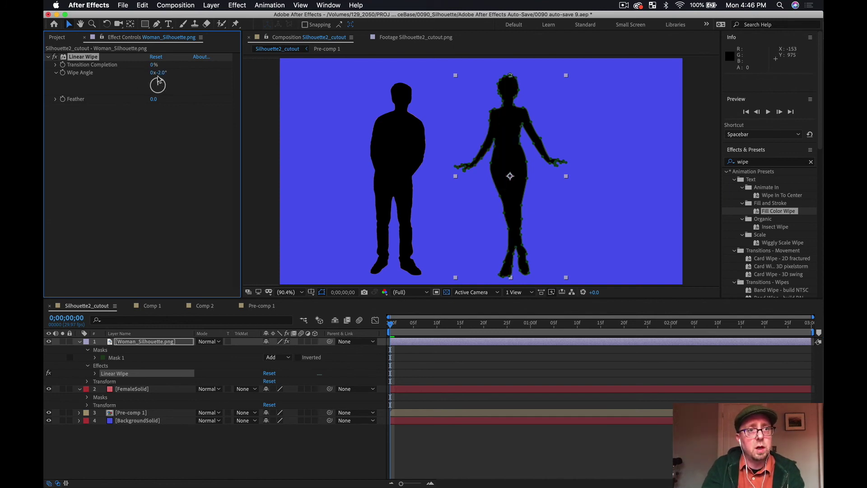
# Step: Set the woman's Wipe Angle to 0° and scrub Transition Completion to check the upward reveal
pyautogui.click(161, 74)
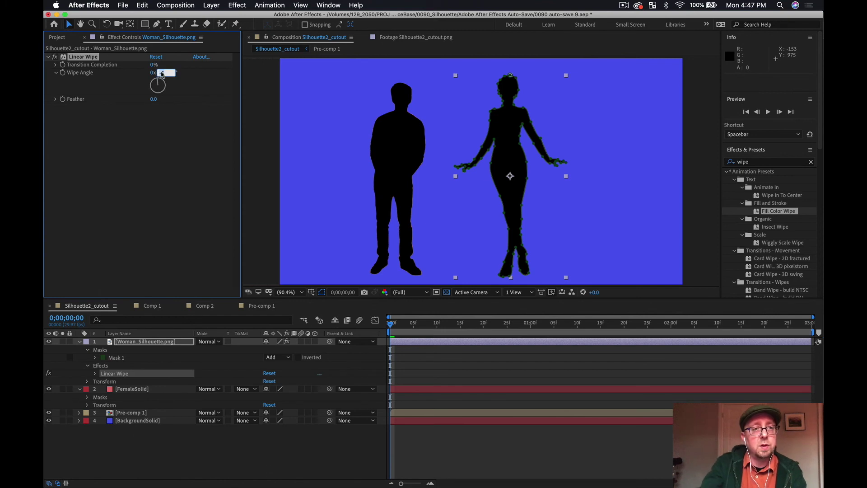
pyautogui.click(150, 61)
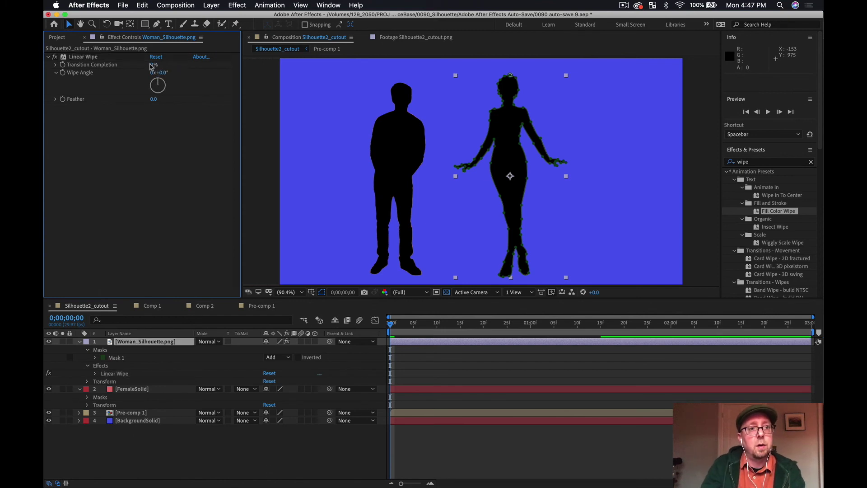
pyautogui.moveTo(151, 63)
pyautogui.mouseDown()
pyautogui.moveTo(144, 3)
pyautogui.moveTo(142, 65)
pyautogui.mouseUp()
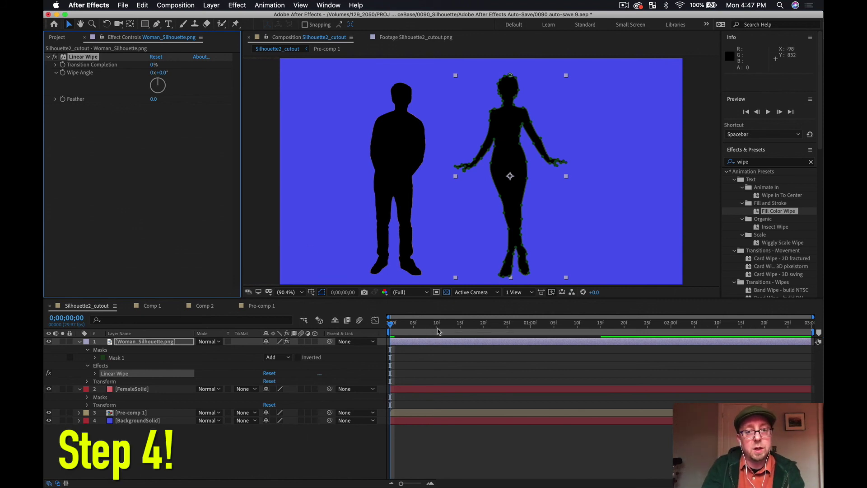
# Step: Preview the composition, then keyframe Transition Completion at 0% at the start
pyautogui.press('space')
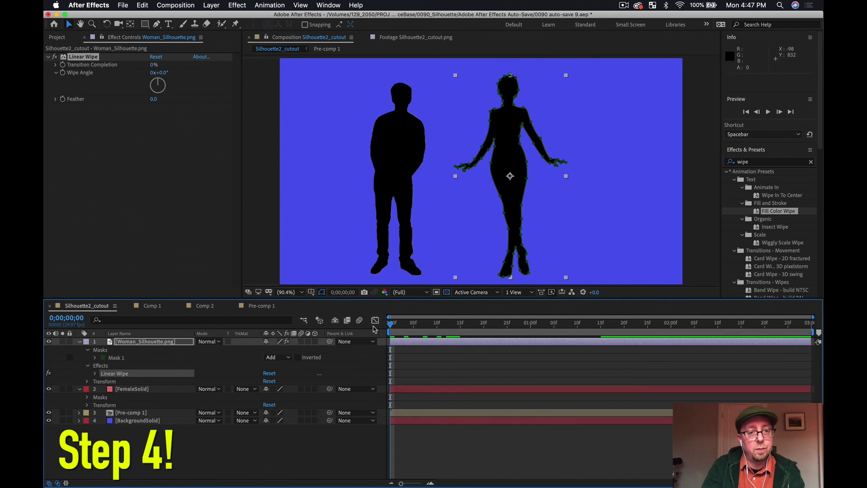
pyautogui.press('space')
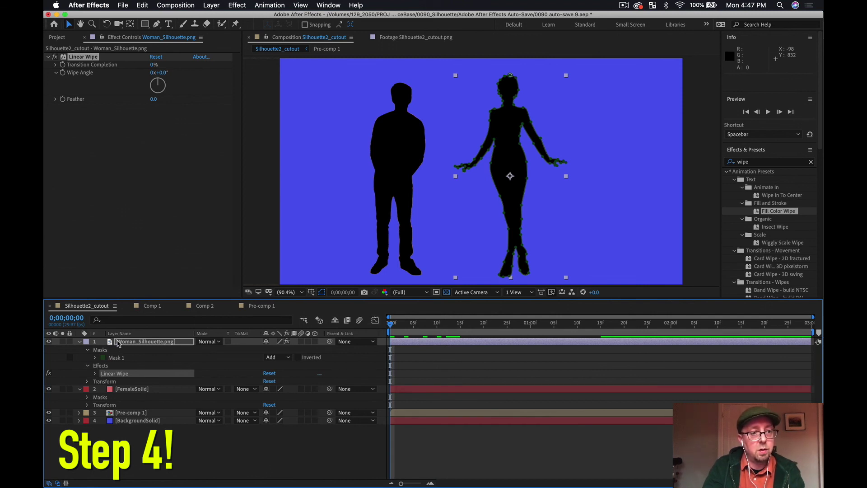
pyautogui.click(95, 373)
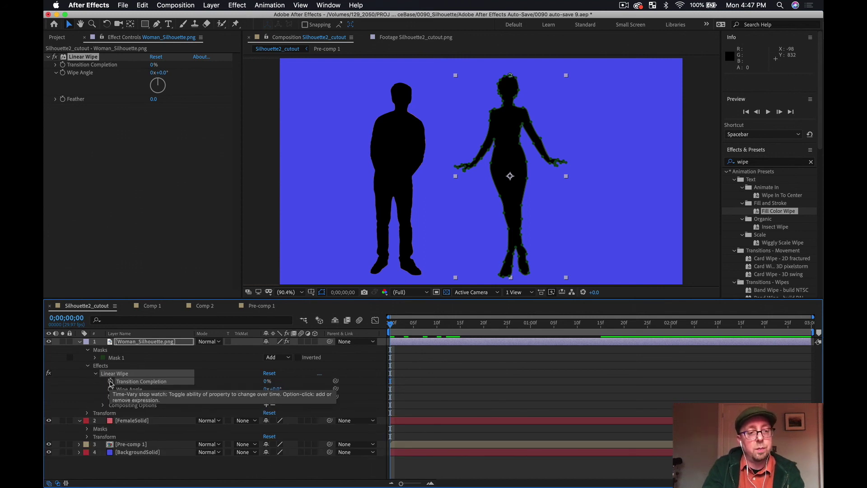
pyautogui.click(111, 382)
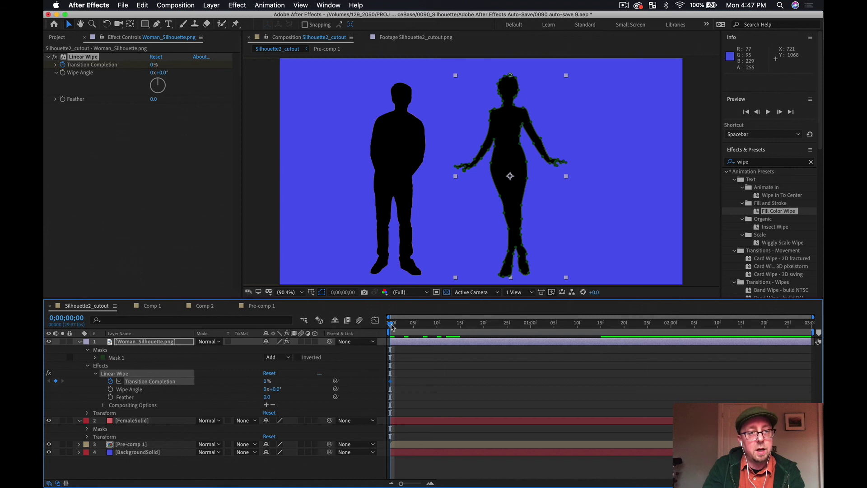
# Step: Add a 94% Transition Completion keyframe at 0;00;01;15, then return to the start
pyautogui.moveTo(391, 325); pyautogui.dragTo(602, 323)
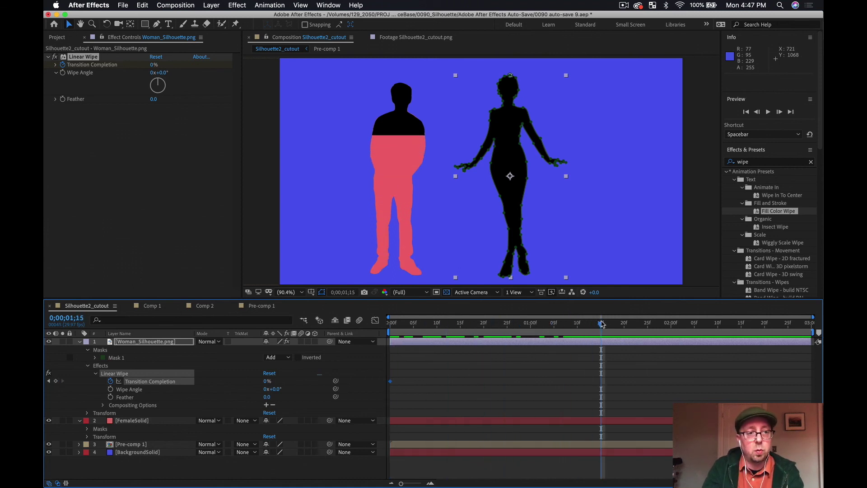
pyautogui.click(56, 381)
pyautogui.moveTo(605, 324); pyautogui.dragTo(390, 333)
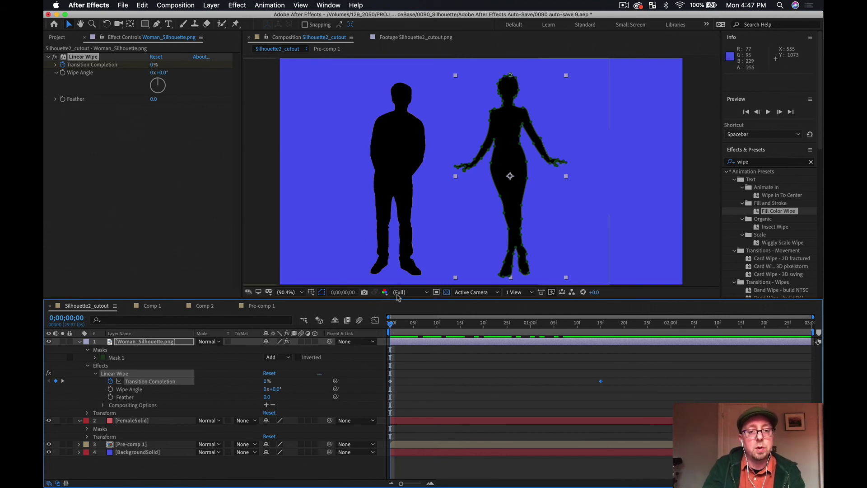
pyautogui.moveTo(391, 325); pyautogui.dragTo(601, 324)
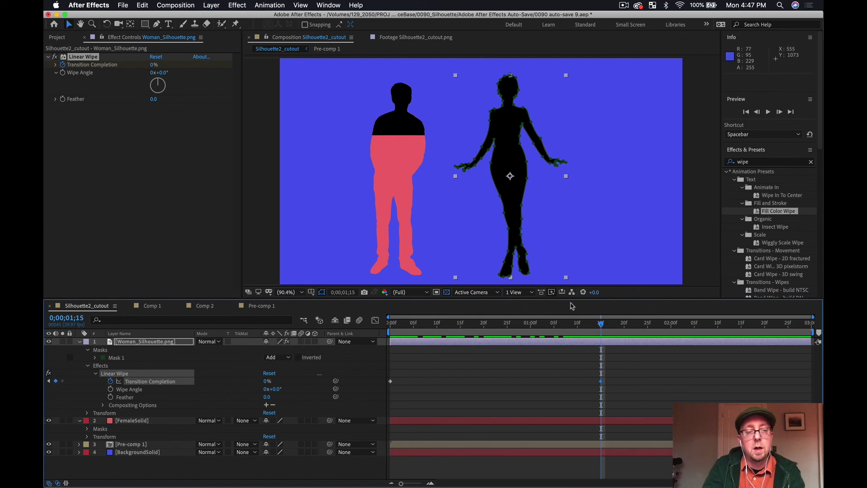
pyautogui.moveTo(153, 64); pyautogui.dragTo(147, 17)
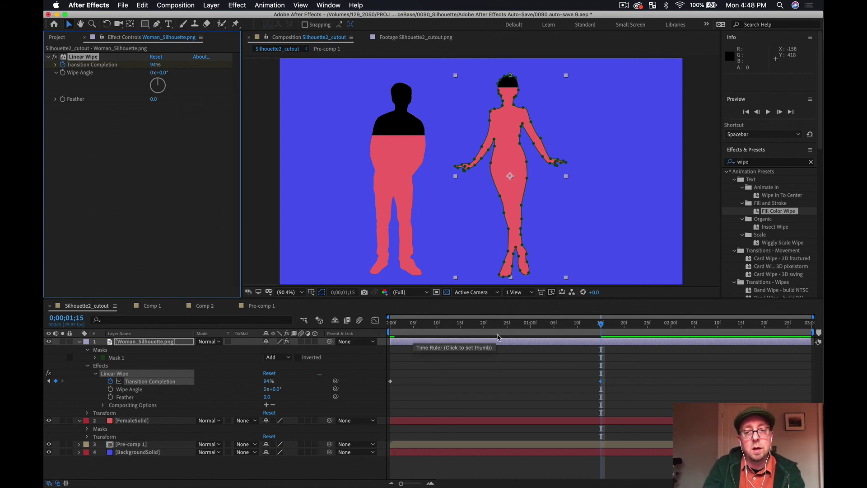
pyautogui.moveTo(600, 324); pyautogui.dragTo(366, 333)
# Step: Preview the animation with Spacebar as both silhouettes fill pink, then stop it
pyautogui.press('space')
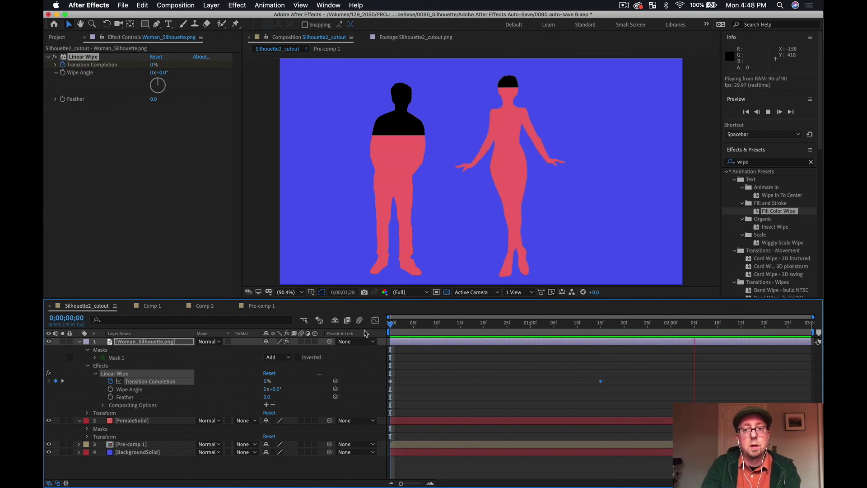
pyautogui.press('space')
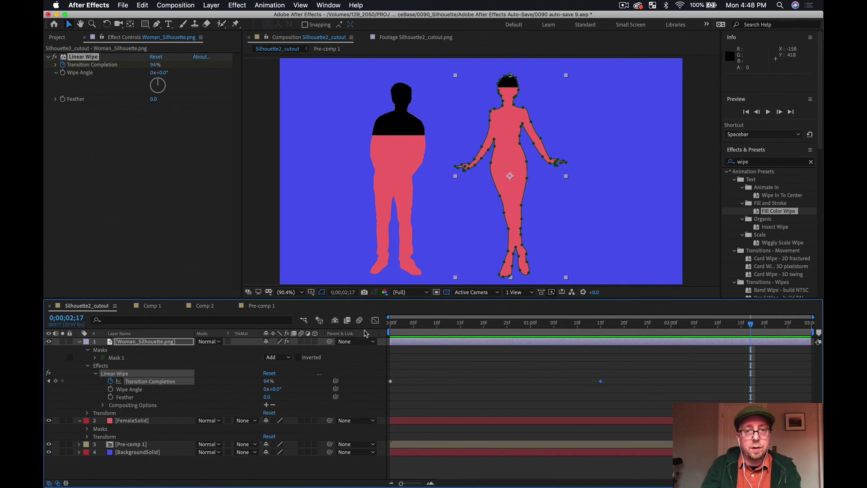